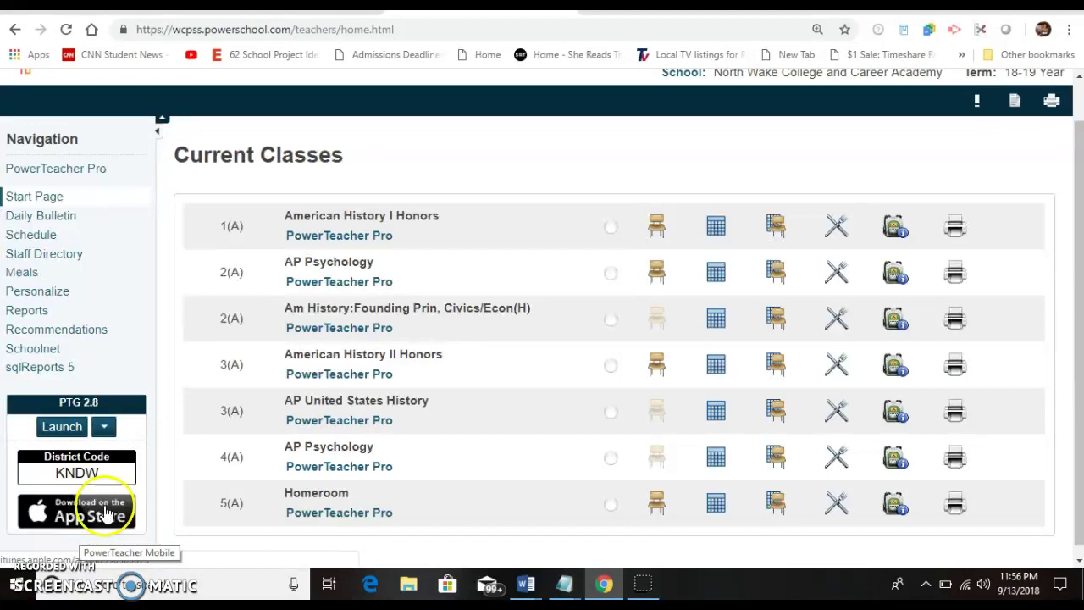
- Open the 1(A) American History I Honors class to show its six Q1 assignments
{"action": "left_click", "coordinate": [435, 56]}
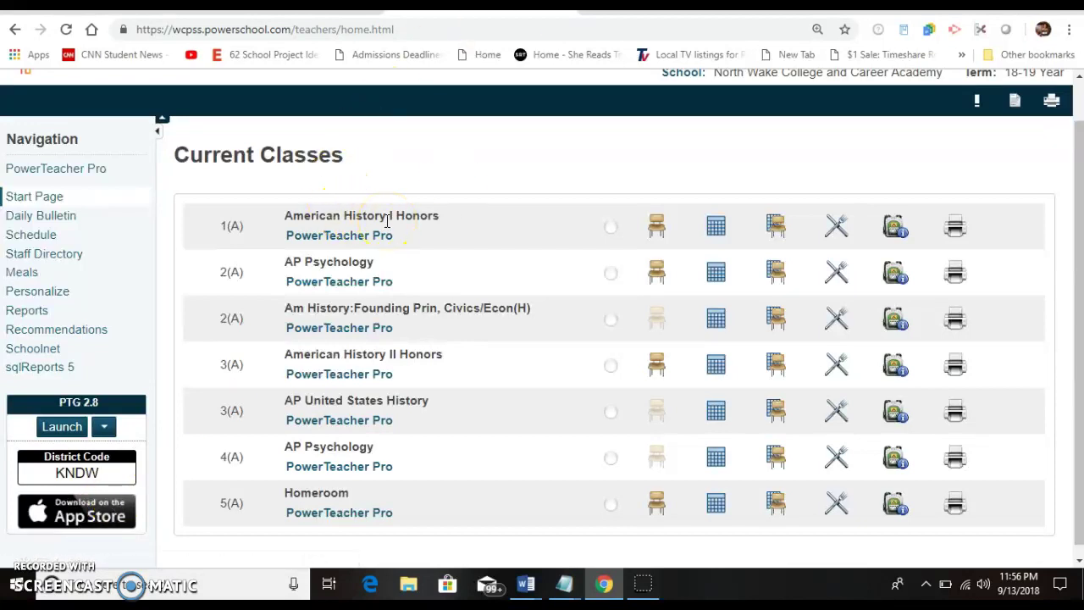
{"action": "left_click", "coordinate": [344, 238]}
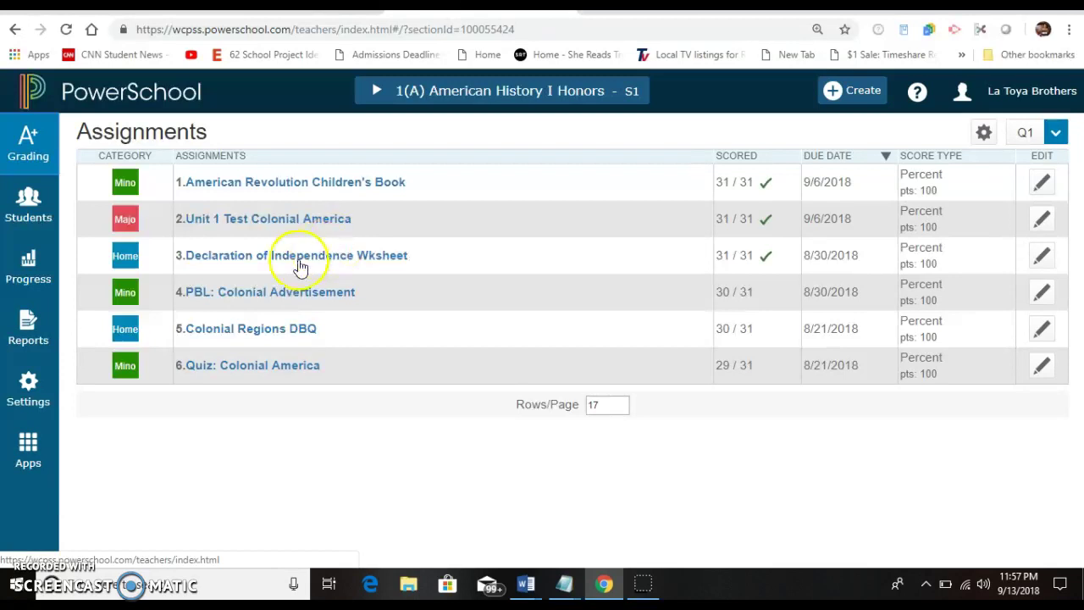
- Set up an Individual Student Report that adds 2(A) AP Psychology and 3(A) American History II Honors
{"action": "left_click", "coordinate": [29, 323]}
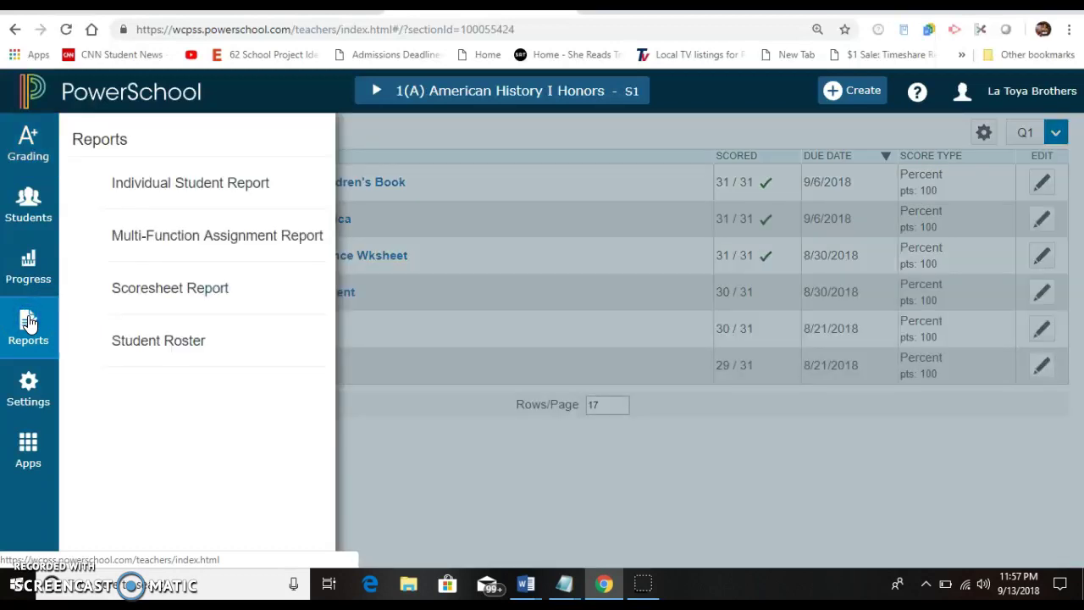
{"action": "left_click", "coordinate": [168, 188]}
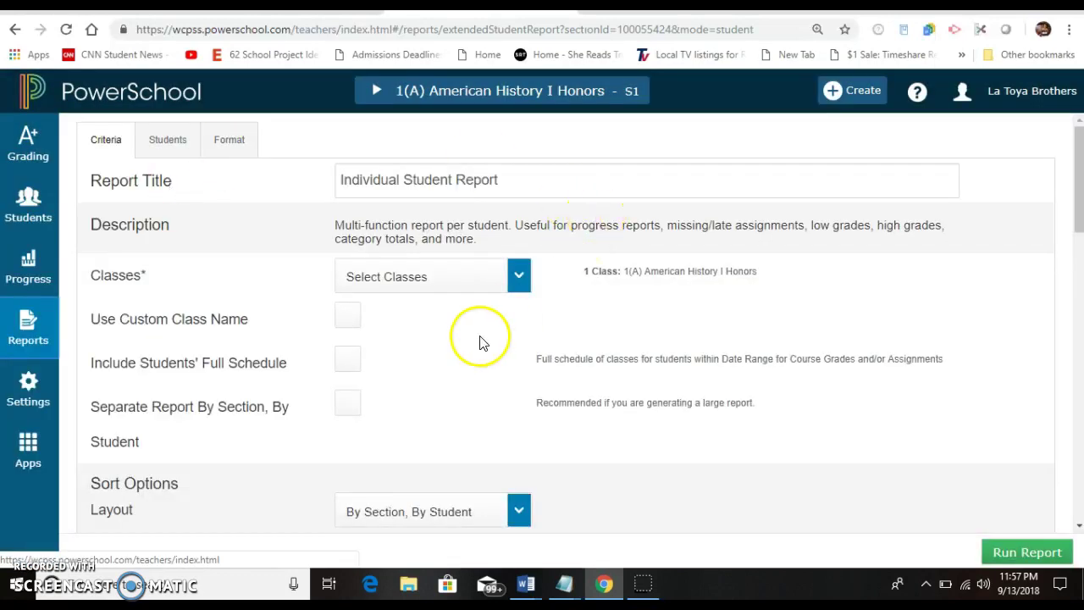
{"action": "left_click", "coordinate": [520, 277]}
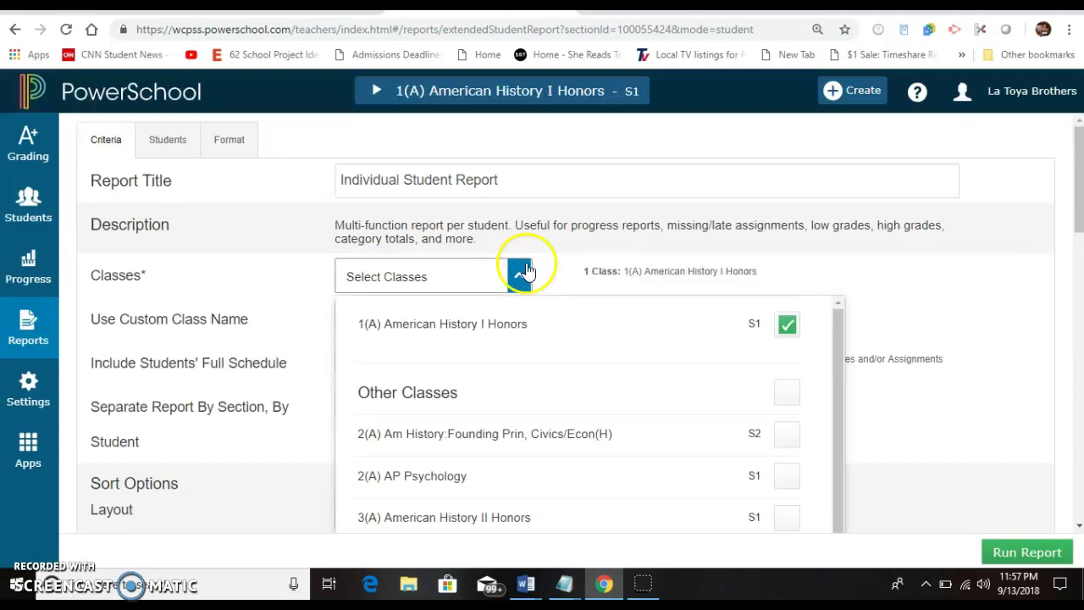
{"action": "left_click", "coordinate": [786, 477]}
{"action": "left_click", "coordinate": [786, 519]}
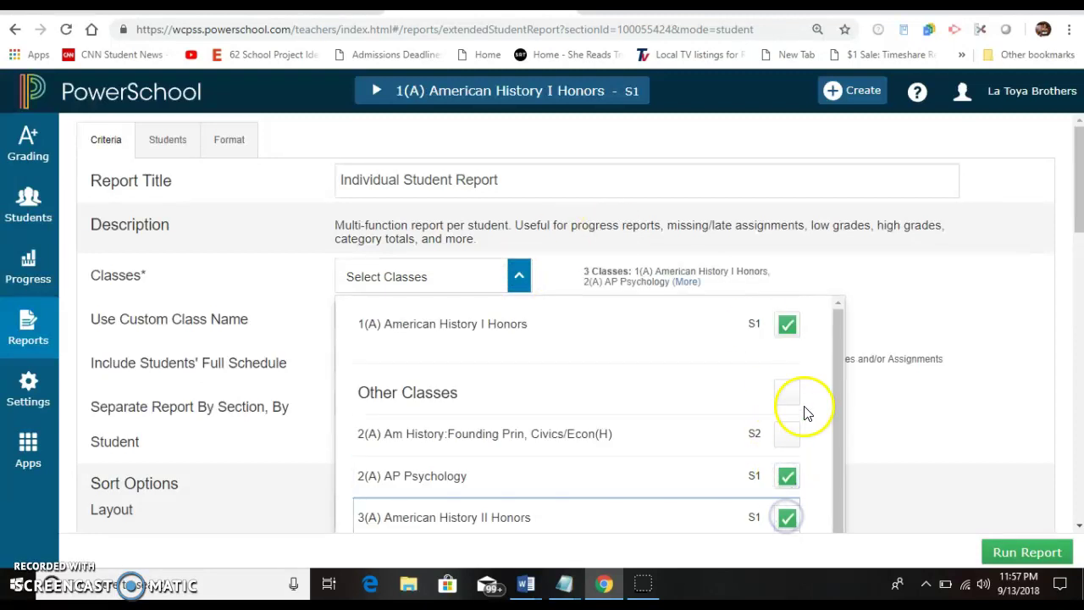
{"action": "scroll", "coordinate": [908, 388], "scroll_direction": "down", "scroll_amount": 2}
{"action": "scroll", "coordinate": [908, 388], "scroll_direction": "down", "scroll_amount": 1}
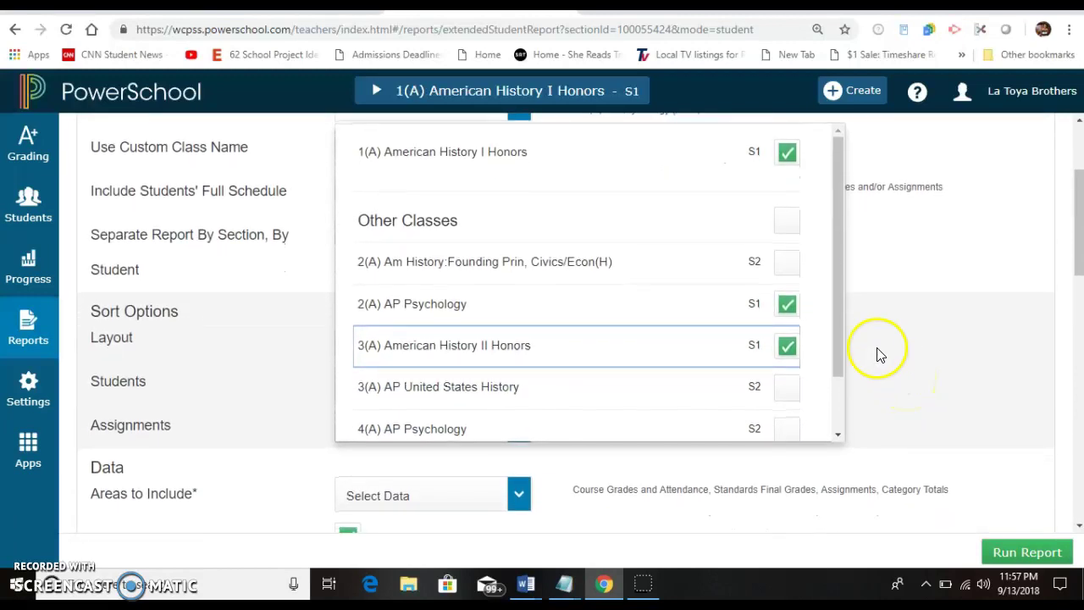
{"action": "left_click", "coordinate": [834, 356]}
{"action": "left_click_drag", "start_coordinate": [834, 357], "coordinate": [842, 479]}
{"action": "left_click", "coordinate": [910, 378]}
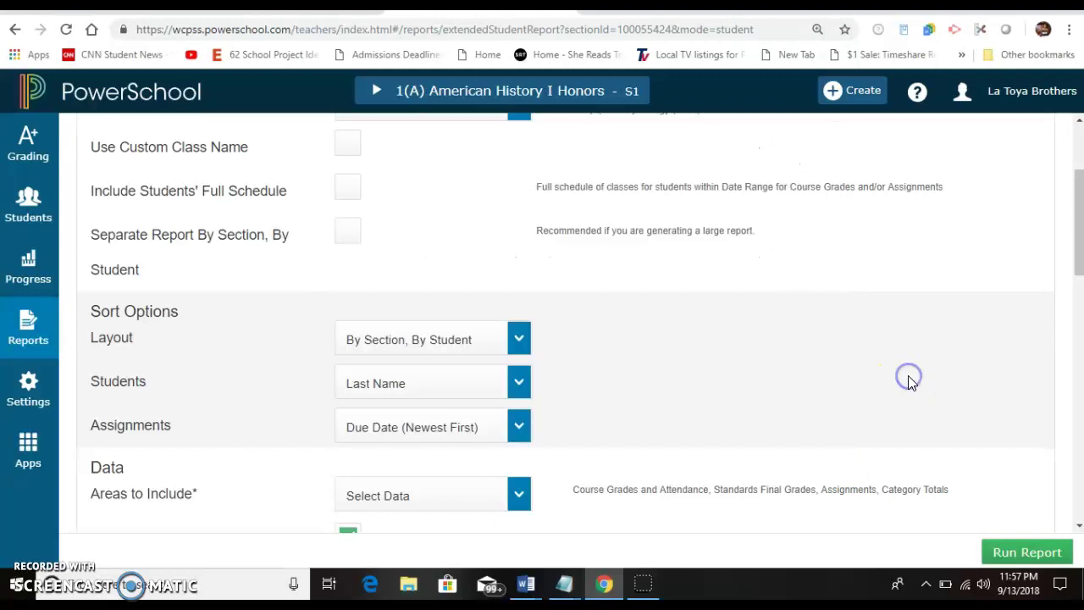
- Turn on Use Custom Class Name and Separate Report By Section, By Student
{"action": "scroll", "coordinate": [485, 374], "scroll_direction": "up", "scroll_amount": 2}
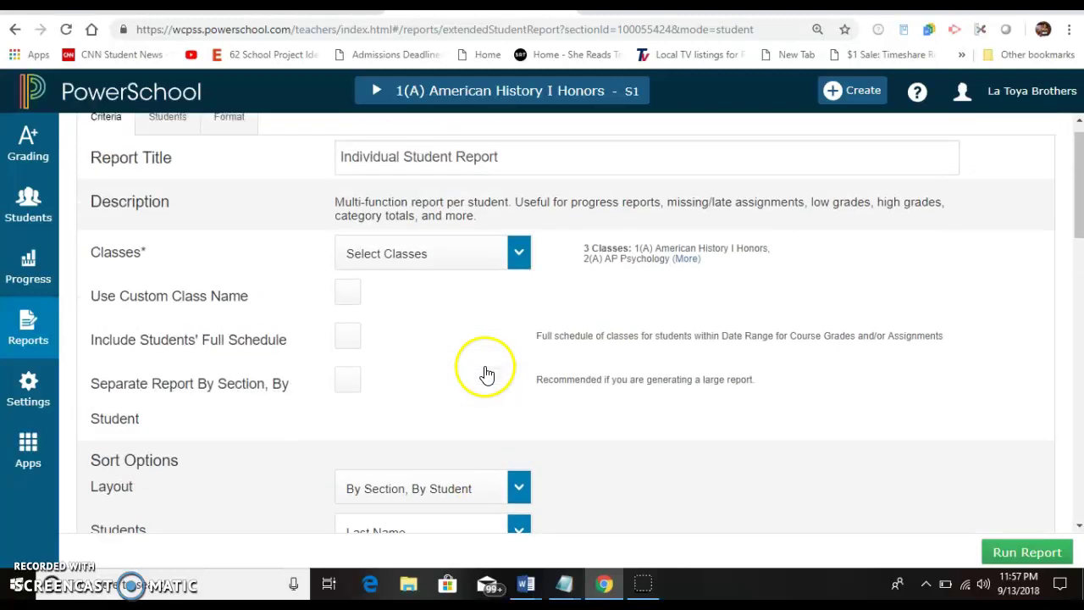
{"action": "left_click", "coordinate": [350, 305]}
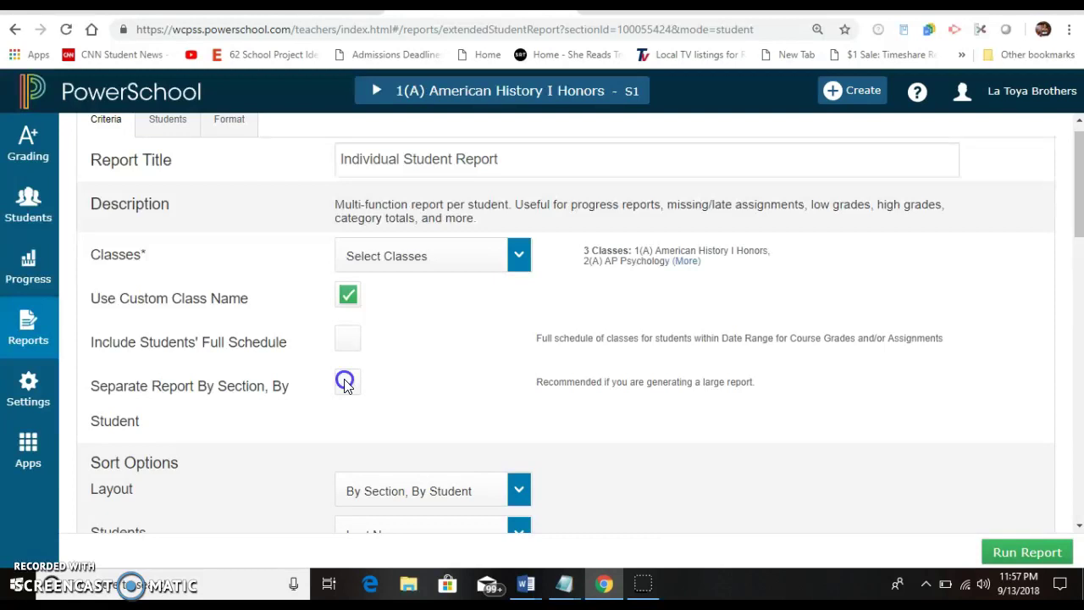
{"action": "left_click", "coordinate": [347, 383]}
- Keep the assignment sort order as Due Date (Newest First)
{"action": "scroll", "coordinate": [403, 380], "scroll_direction": "down", "scroll_amount": 1}
{"action": "scroll", "coordinate": [403, 379], "scroll_direction": "down", "scroll_amount": 1}
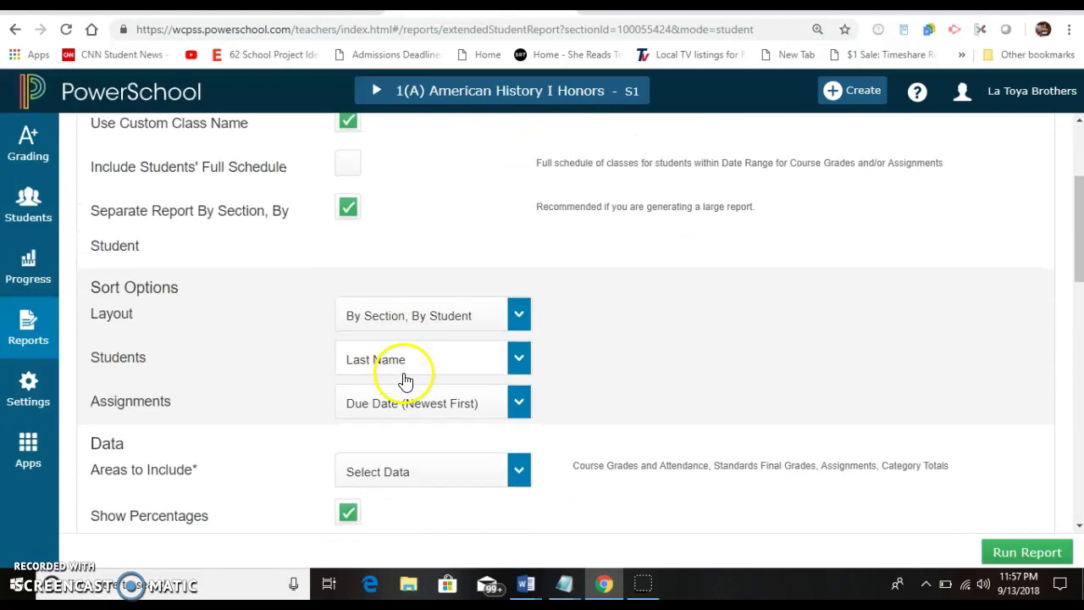
{"action": "scroll", "coordinate": [403, 380], "scroll_direction": "down", "scroll_amount": 1}
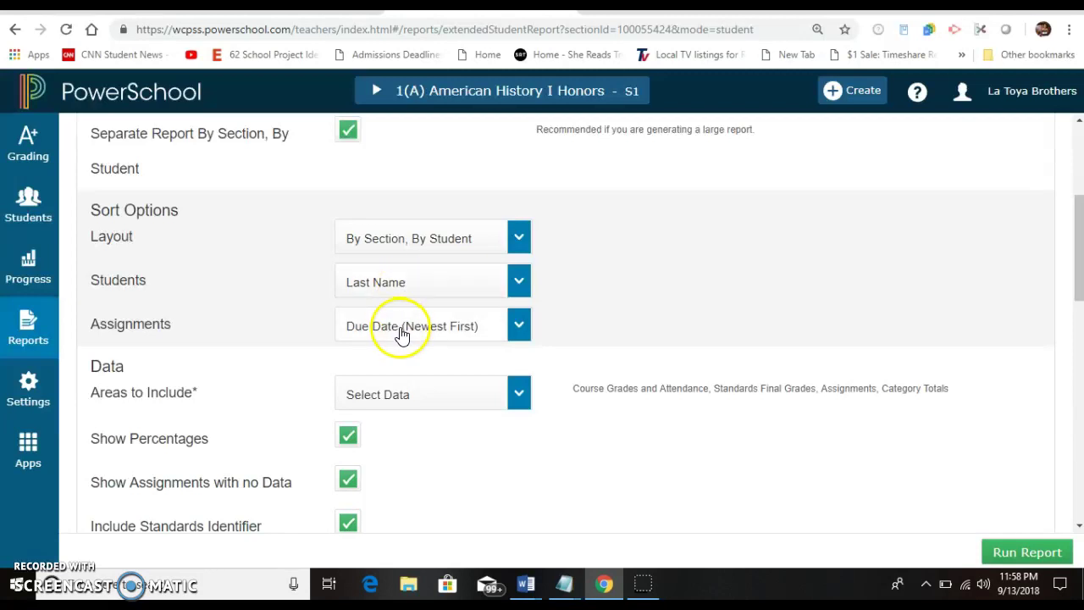
{"action": "left_click", "coordinate": [523, 324]}
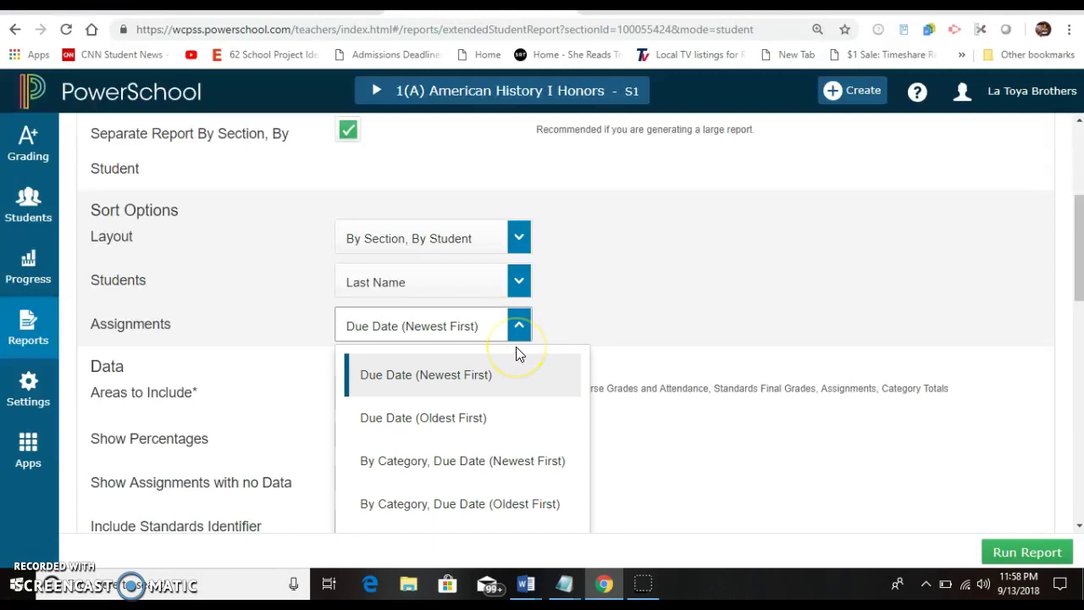
{"action": "left_click", "coordinate": [517, 326]}
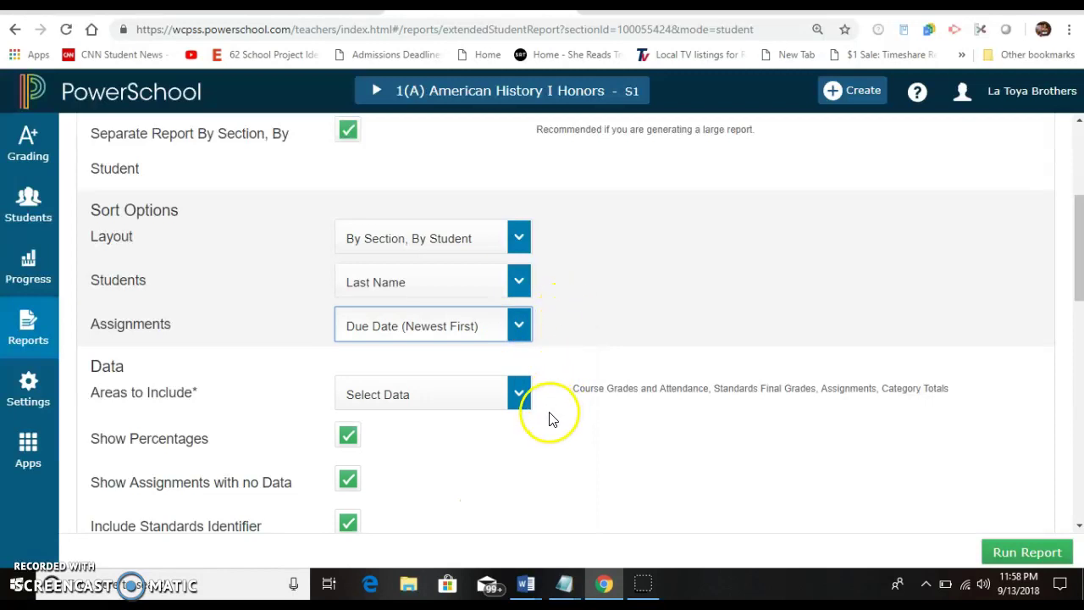
- Leave standards identifiers out of the Q1 report
{"action": "scroll", "coordinate": [545, 443], "scroll_direction": "down", "scroll_amount": 1}
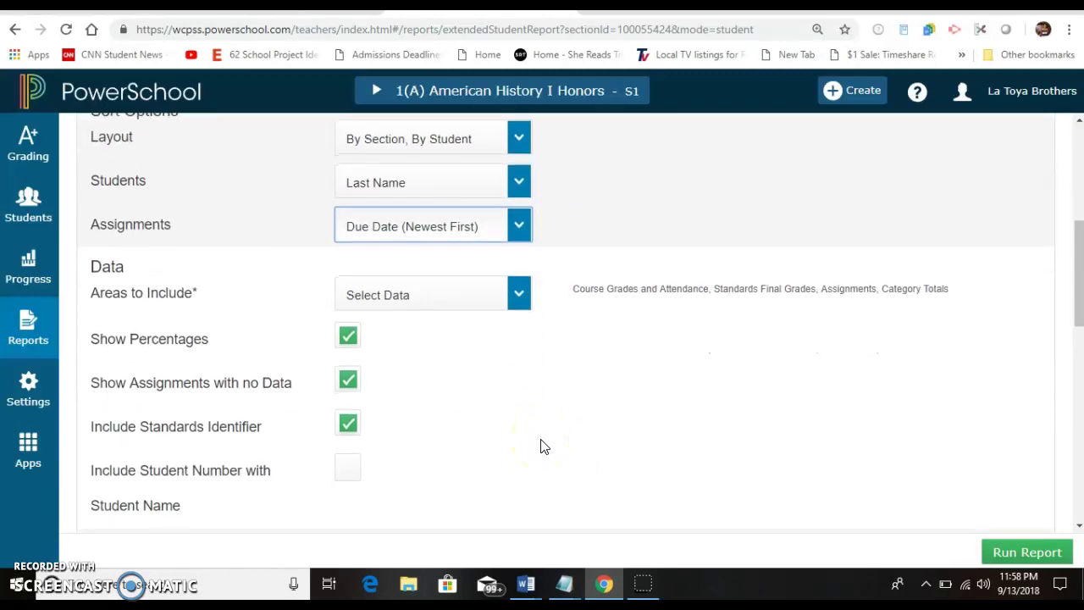
{"action": "scroll", "coordinate": [545, 448], "scroll_direction": "down", "scroll_amount": 1}
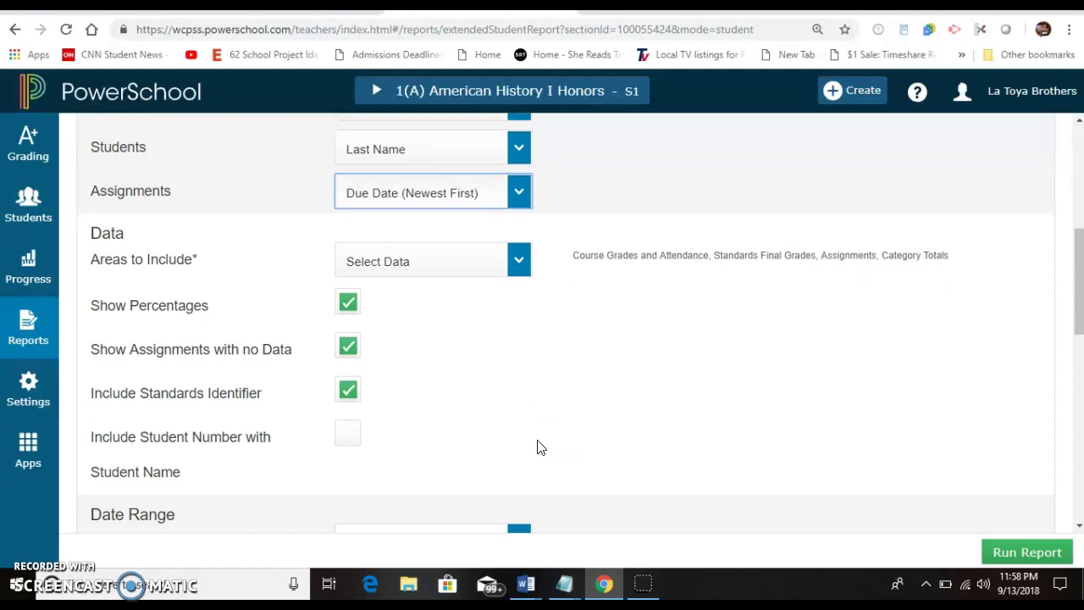
{"action": "left_click", "coordinate": [346, 392]}
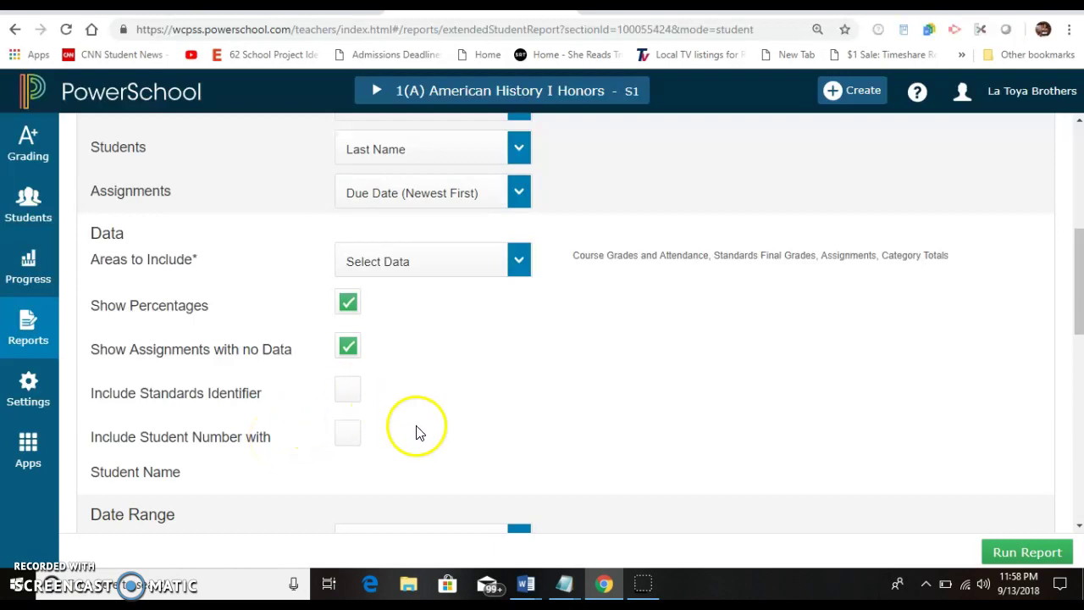
- Check the assignment category and score filter choices, leaving both unchanged
{"action": "scroll", "coordinate": [426, 441], "scroll_direction": "down", "scroll_amount": 1}
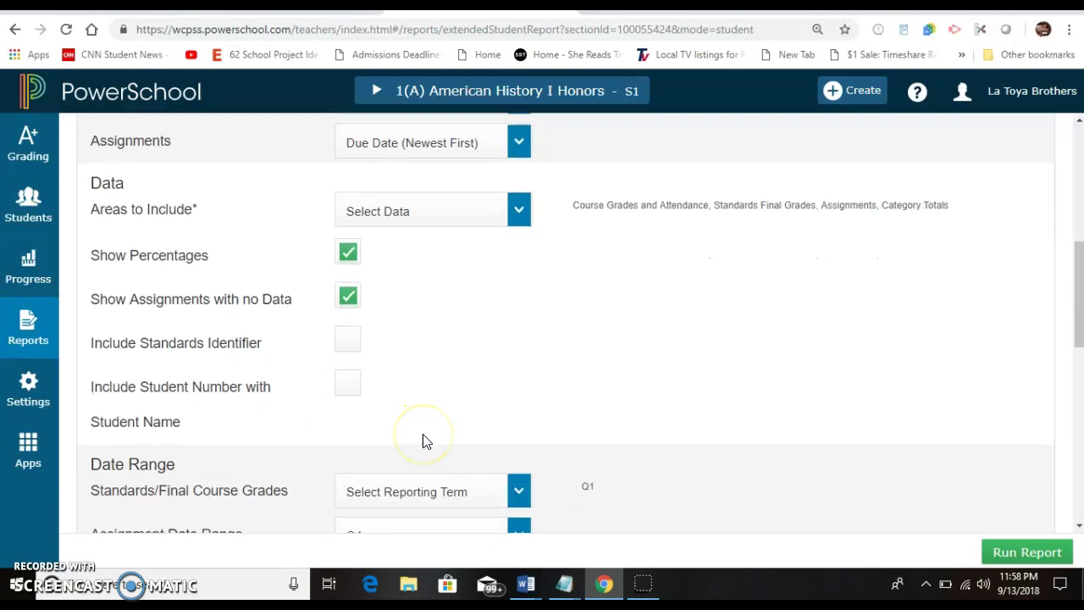
{"action": "scroll", "coordinate": [426, 440], "scroll_direction": "down", "scroll_amount": 3}
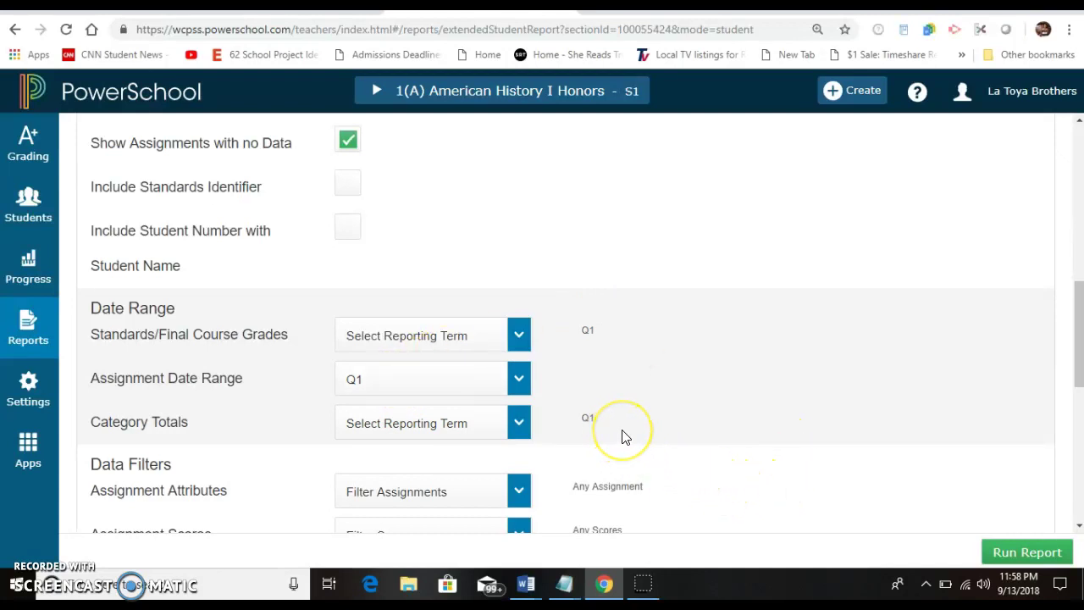
{"action": "scroll", "coordinate": [622, 437], "scroll_direction": "down", "scroll_amount": 1}
{"action": "scroll", "coordinate": [621, 436], "scroll_direction": "down", "scroll_amount": 3}
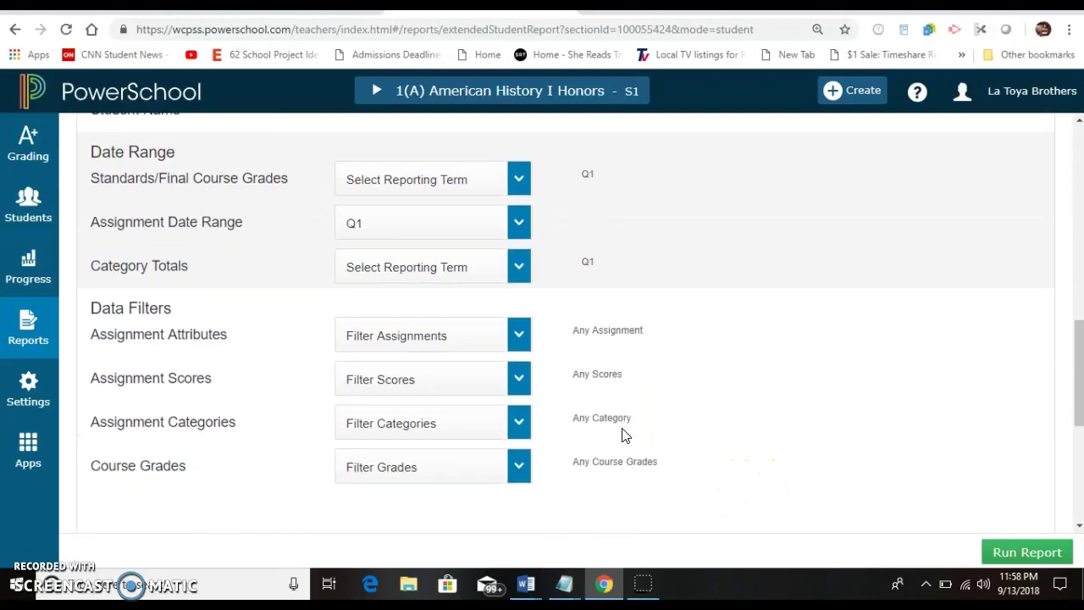
{"action": "scroll", "coordinate": [621, 436], "scroll_direction": "down", "scroll_amount": 1}
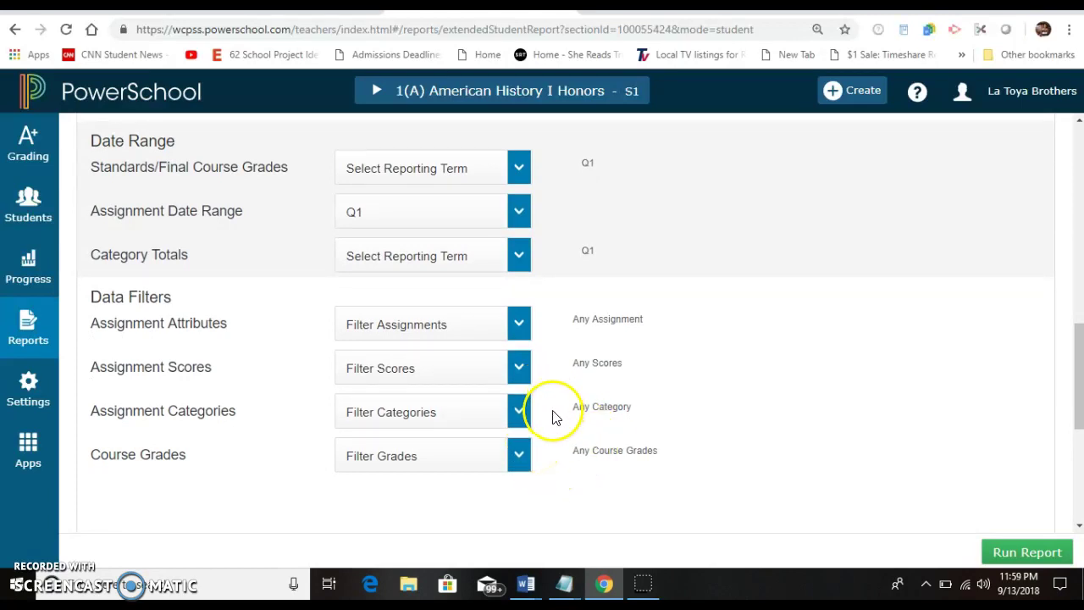
{"action": "left_click", "coordinate": [521, 419]}
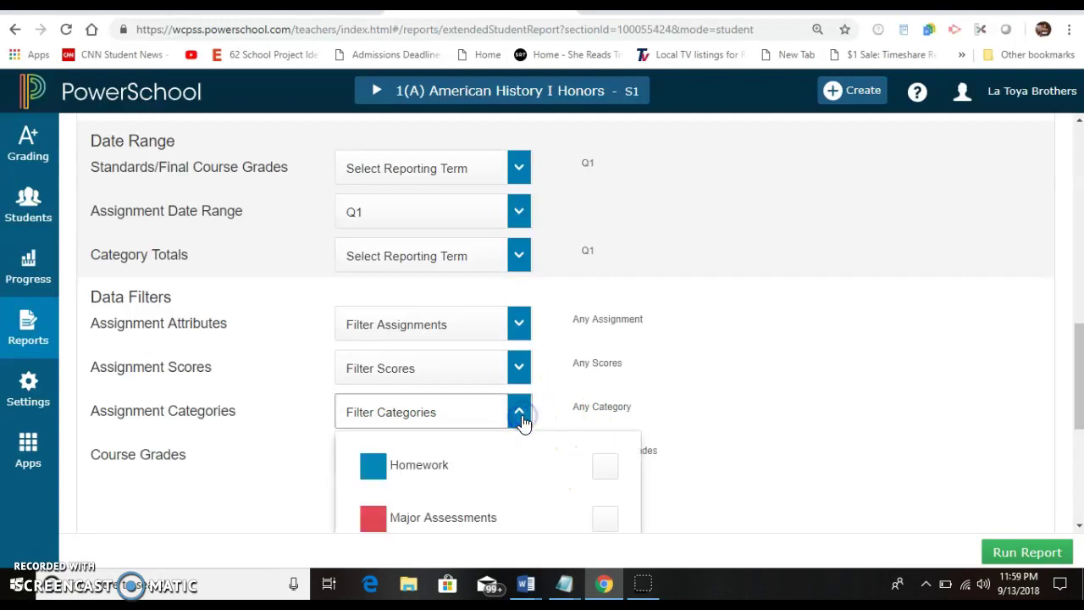
{"action": "left_click", "coordinate": [521, 418]}
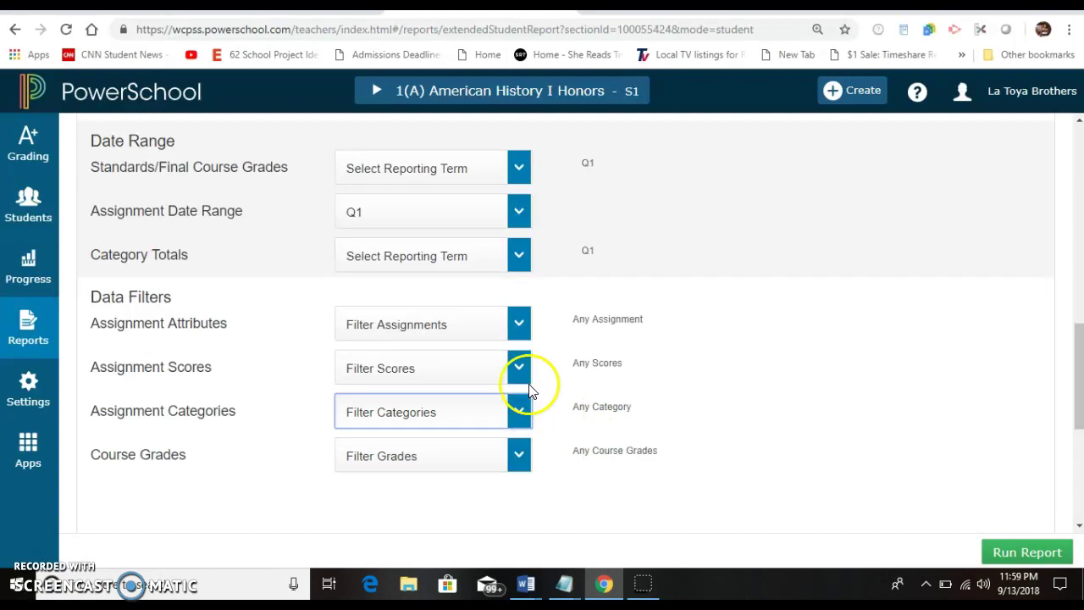
{"action": "left_click", "coordinate": [518, 371]}
{"action": "left_click", "coordinate": [519, 371]}
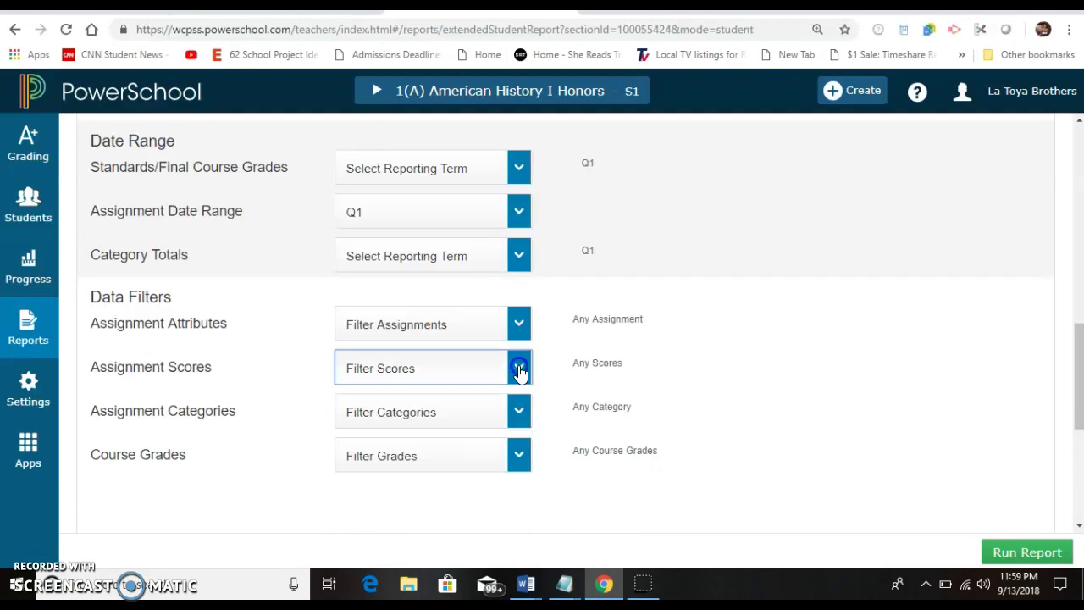
{"action": "scroll", "coordinate": [515, 386], "scroll_direction": "up", "scroll_amount": 3}
{"action": "scroll", "coordinate": [518, 387], "scroll_direction": "up", "scroll_amount": 7}
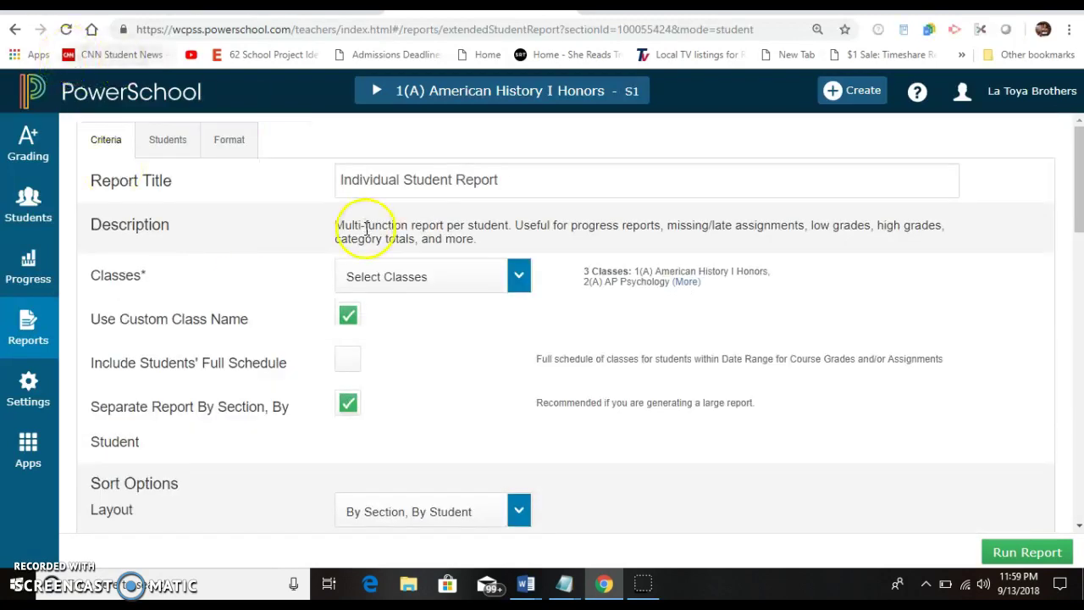
- Add the bottom note 'Please sign and return interim report by September 19' on the Format settings
{"action": "left_click", "coordinate": [223, 146]}
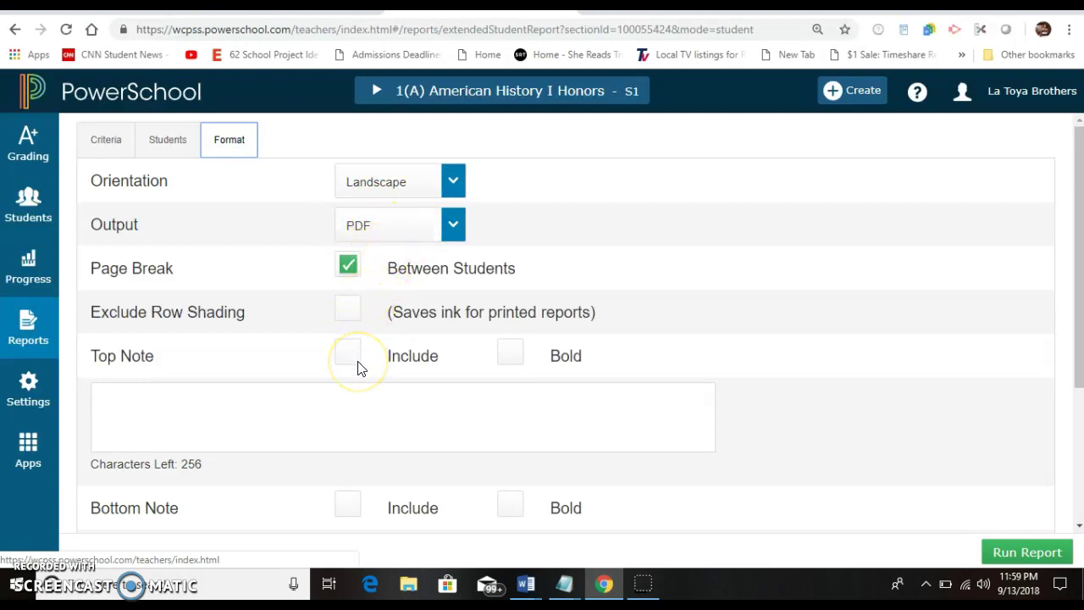
{"action": "scroll", "coordinate": [358, 368], "scroll_direction": "down", "scroll_amount": 1}
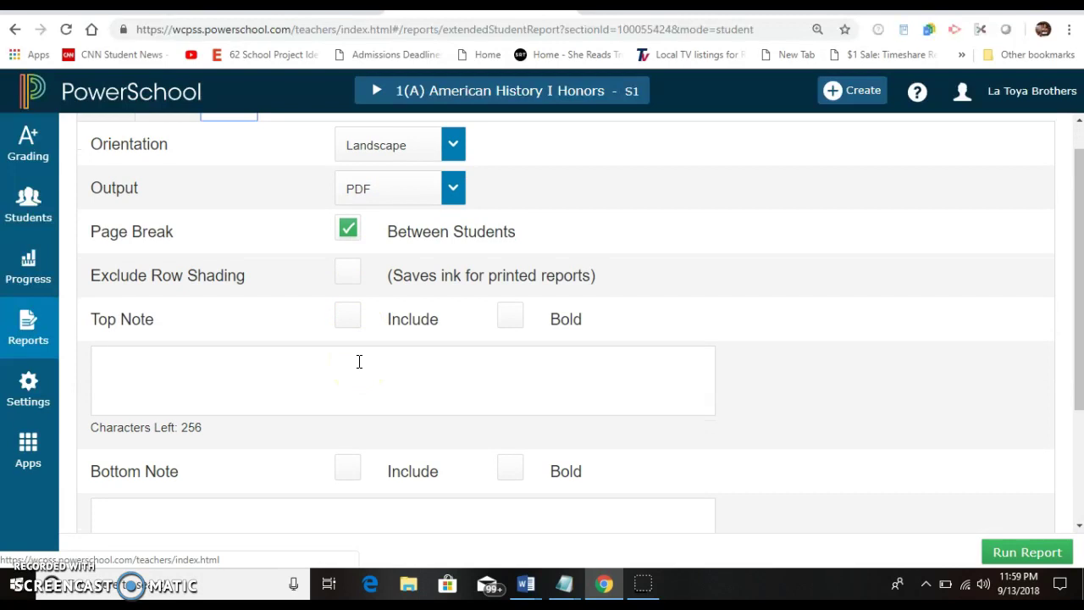
{"action": "scroll", "coordinate": [359, 362], "scroll_direction": "down", "scroll_amount": 1}
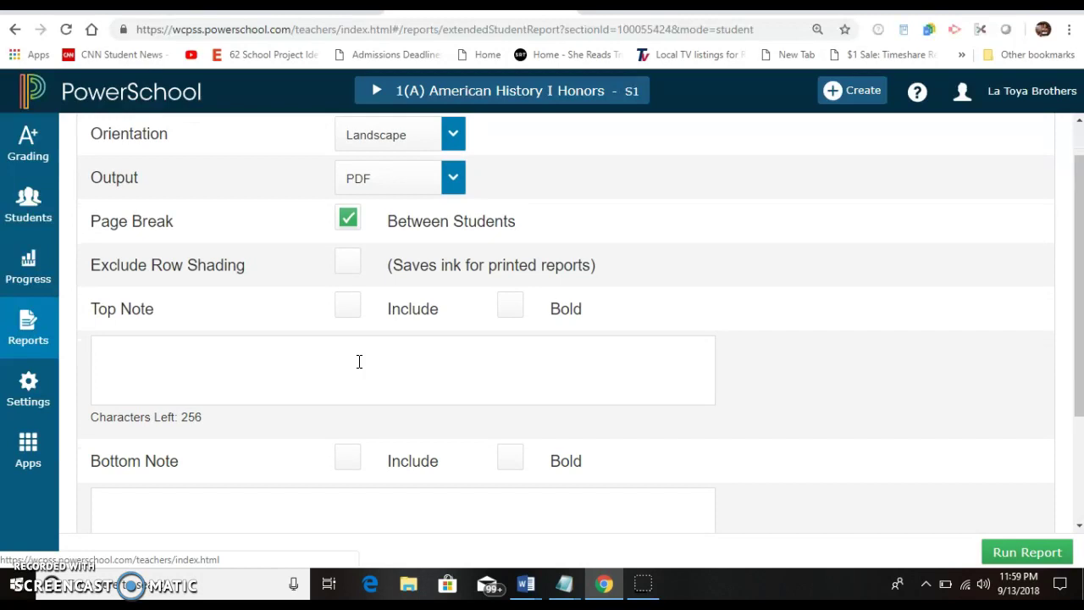
{"action": "scroll", "coordinate": [360, 362], "scroll_direction": "down", "scroll_amount": 1}
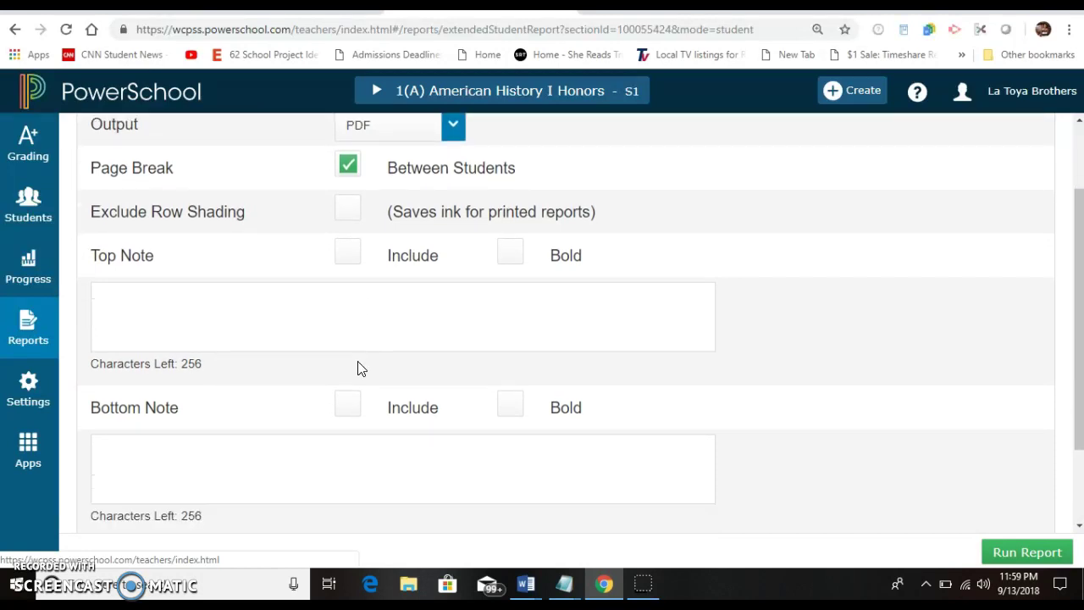
{"action": "left_click", "coordinate": [347, 403]}
{"action": "left_click", "coordinate": [360, 455]}
{"action": "type", "text": "Parent"}
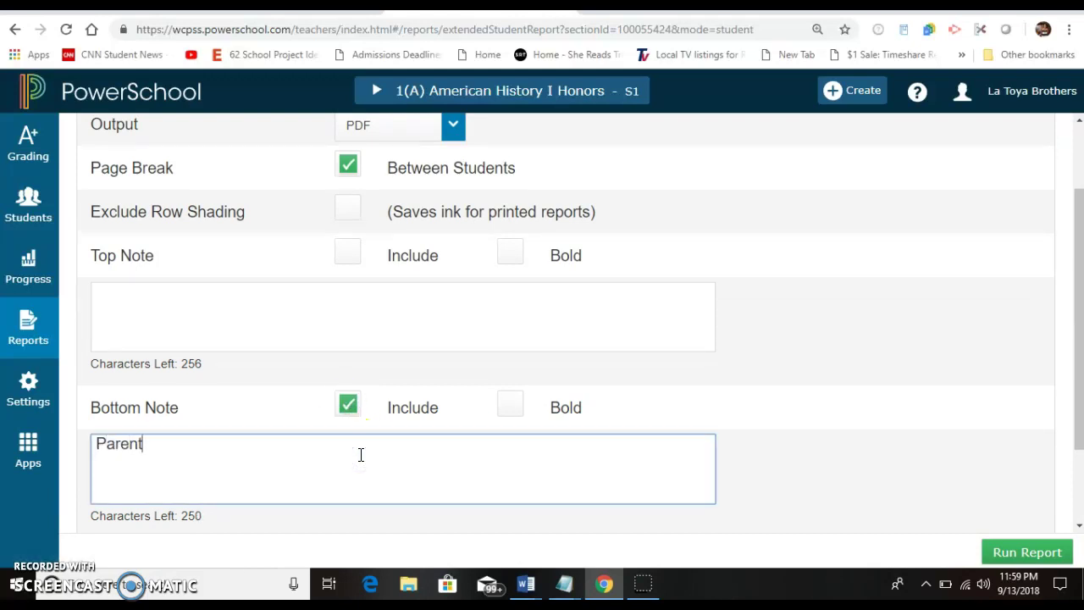
{"action": "key", "text": "BackSpace"}
{"action": "key", "text": "BackSpace"}
{"action": "key", "text": "BackSpace"}
{"action": "key", "text": "BackSpace"}
{"action": "key", "text": "BackSpace"}
{"action": "key", "text": "BackSpace"}
{"action": "type", "text": "Please sign "}
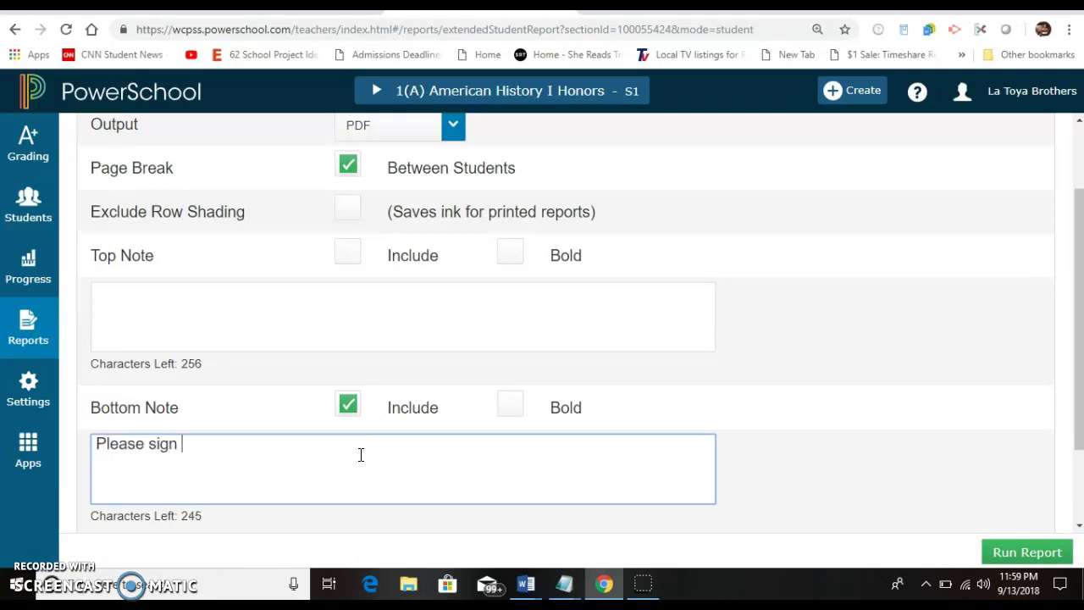
{"action": "type", "text": "interim repo"}
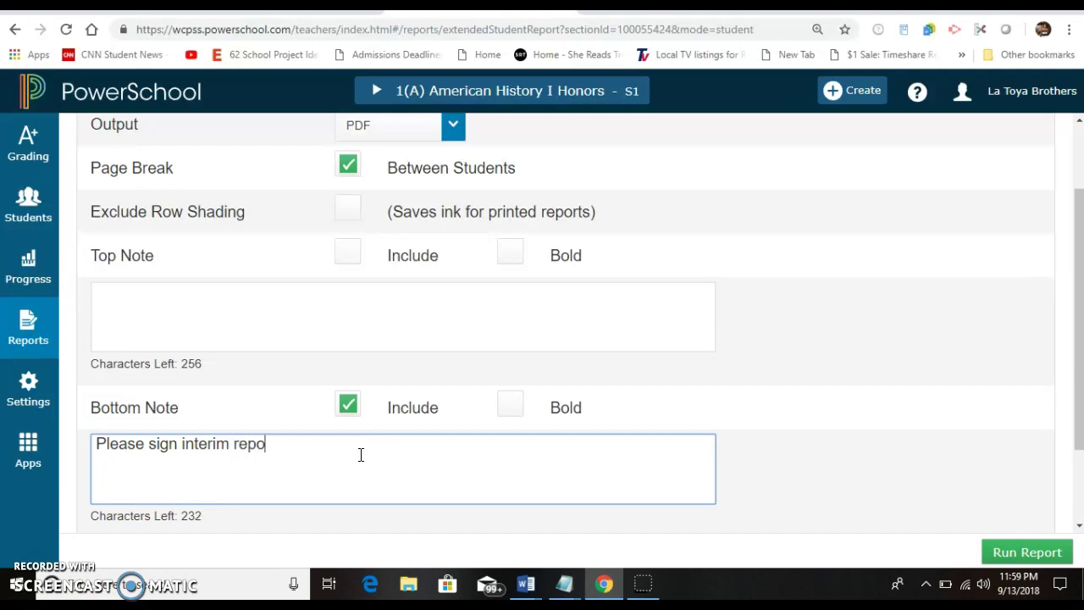
{"action": "type", "text": "rt by Spet"}
{"action": "key", "text": "BackSpace"}
{"action": "key", "text": "BackSpace"}
{"action": "type", "text": "eptem"}
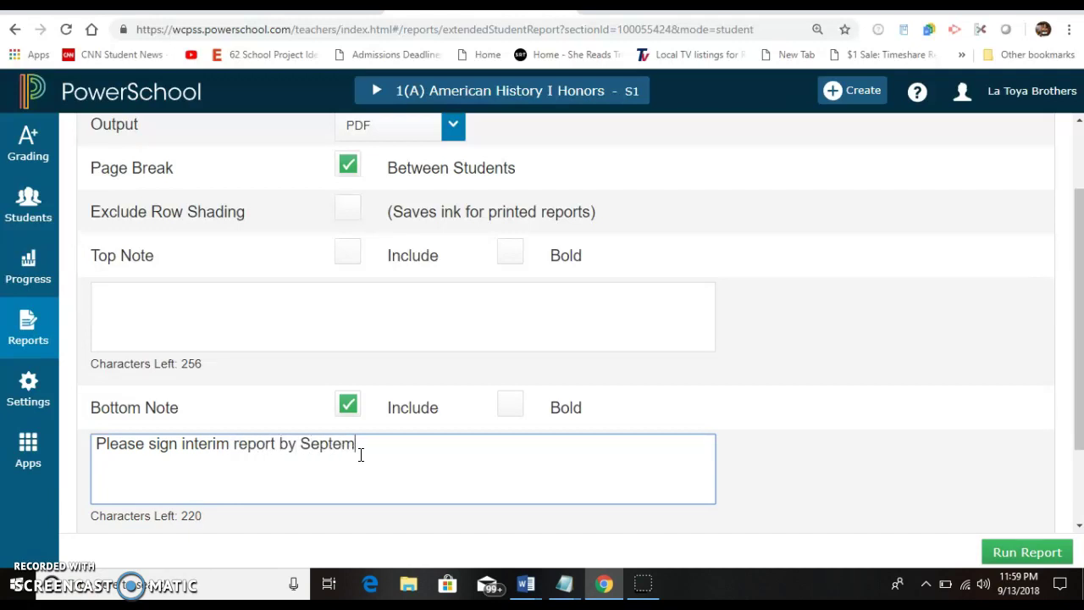
{"action": "type", "text": "ber  19"}
{"action": "left_click", "coordinate": [179, 443]}
{"action": "type", "text": "and return"}
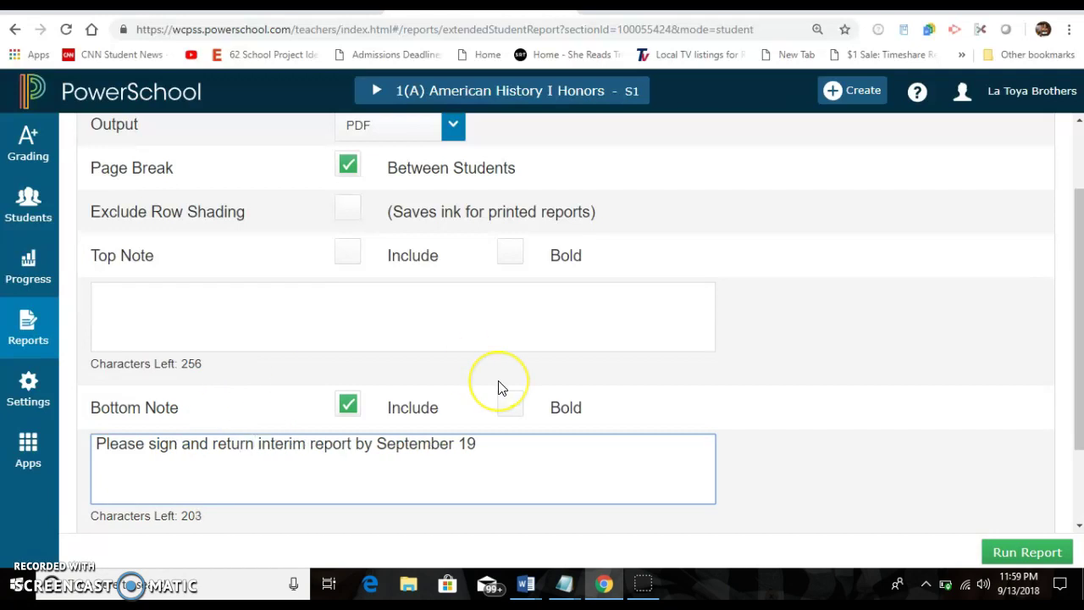
- Include a signature line on the report
{"action": "scroll", "coordinate": [499, 386], "scroll_direction": "down", "scroll_amount": 1}
{"action": "scroll", "coordinate": [498, 385], "scroll_direction": "down", "scroll_amount": 2}
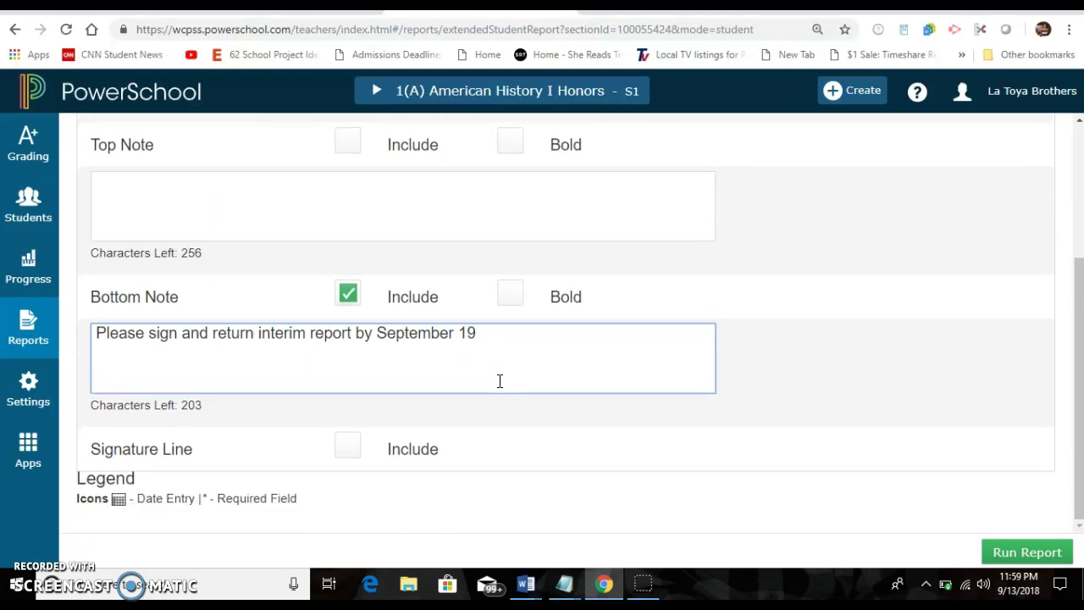
{"action": "left_click", "coordinate": [349, 447]}
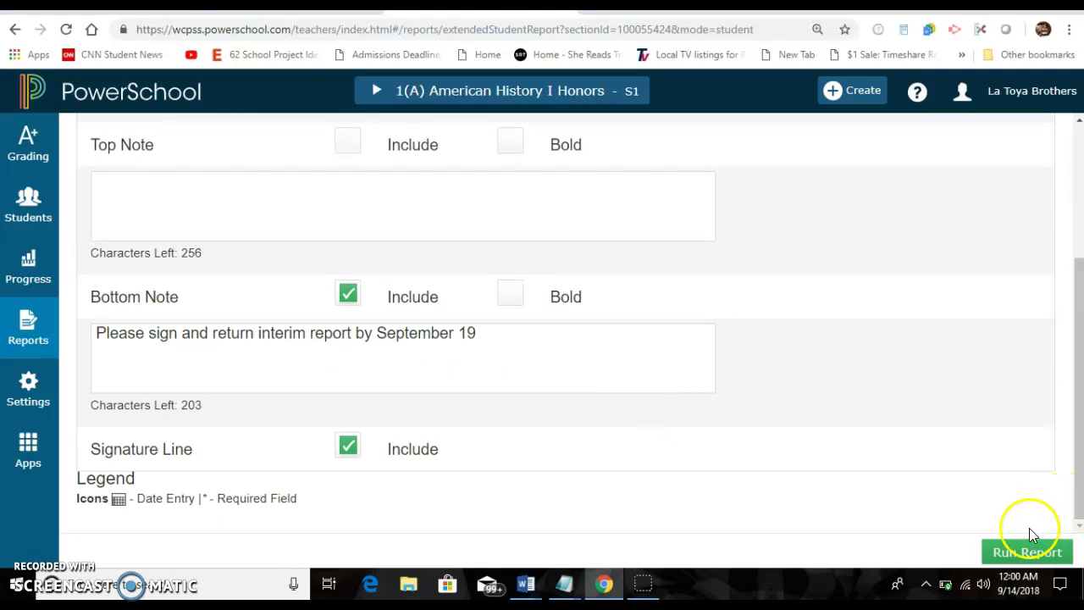
- Run the report and open the downloaded zip containing three individualStudentReport PDFs
{"action": "left_click", "coordinate": [1010, 553]}
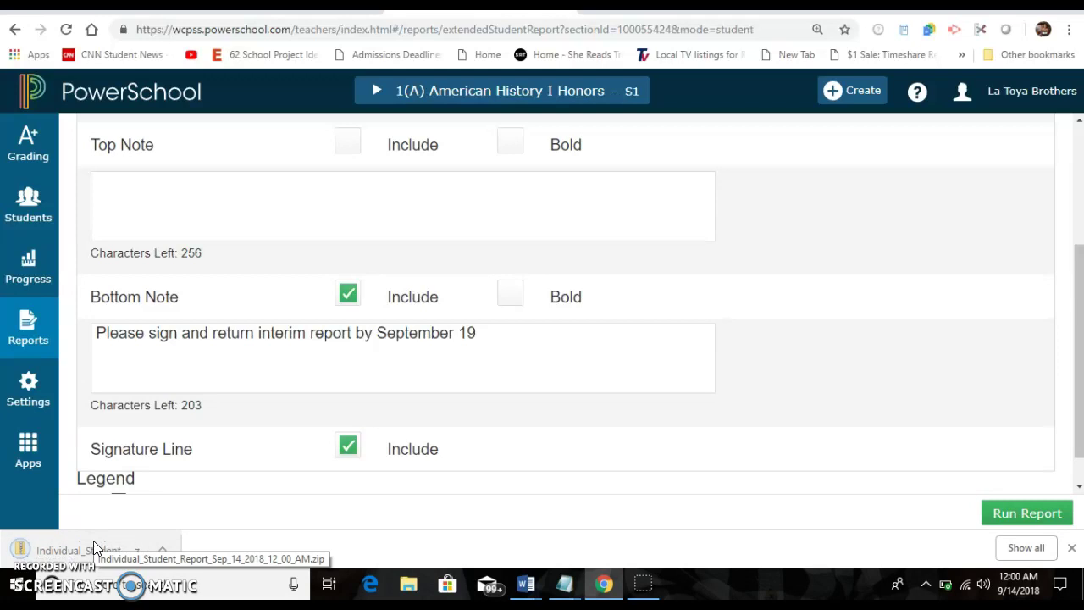
{"action": "left_click", "coordinate": [95, 546]}
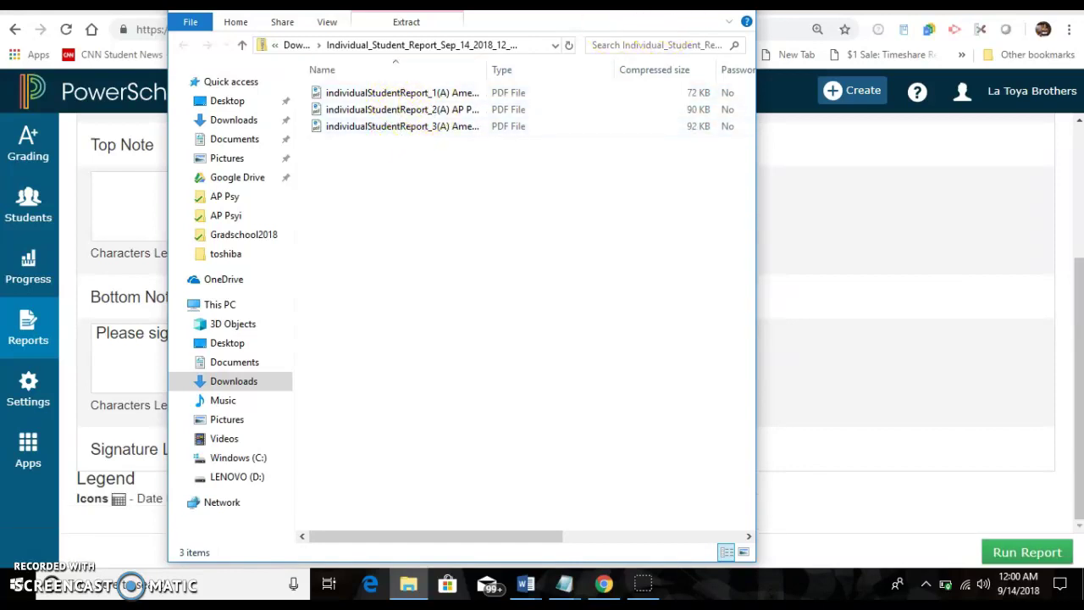
- Open individualStudentReport_1(A) from the zip folder as a PDF in Edge
{"action": "double_click", "coordinate": [354, 95]}
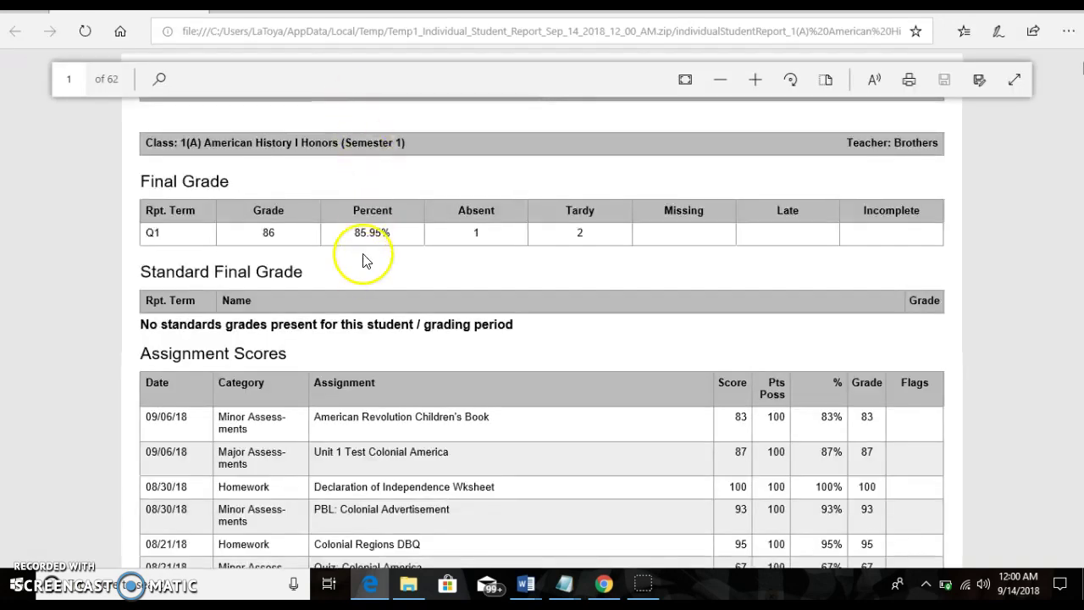
{"action": "scroll", "coordinate": [364, 259], "scroll_direction": "down", "scroll_amount": 3}
{"action": "scroll", "coordinate": [363, 259], "scroll_direction": "down", "scroll_amount": 1}
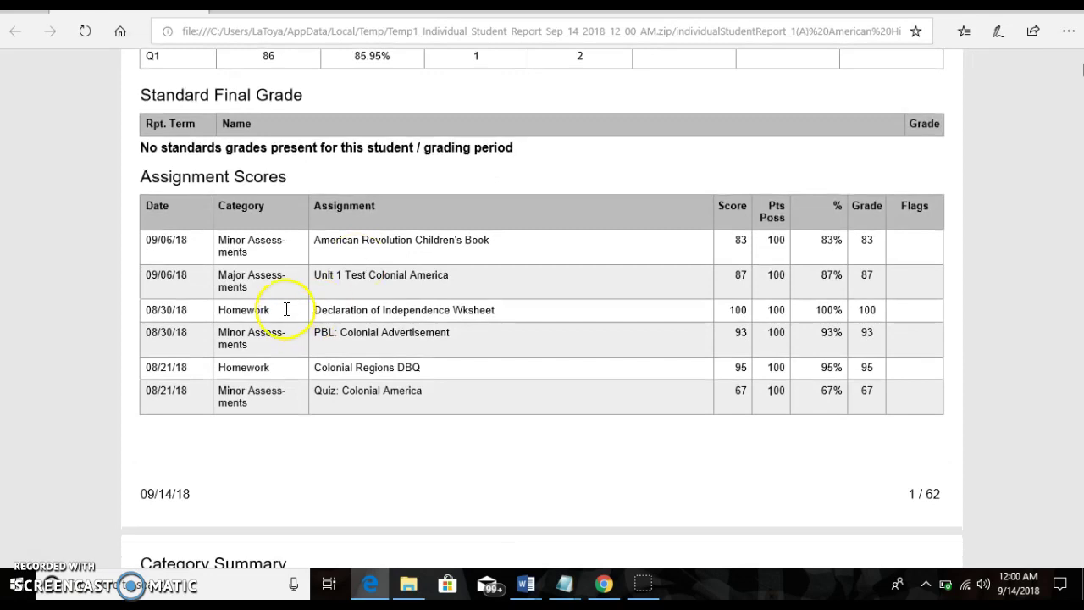
{"action": "scroll", "coordinate": [286, 308], "scroll_direction": "down", "scroll_amount": 2}
{"action": "scroll", "coordinate": [287, 310], "scroll_direction": "down", "scroll_amount": 6}
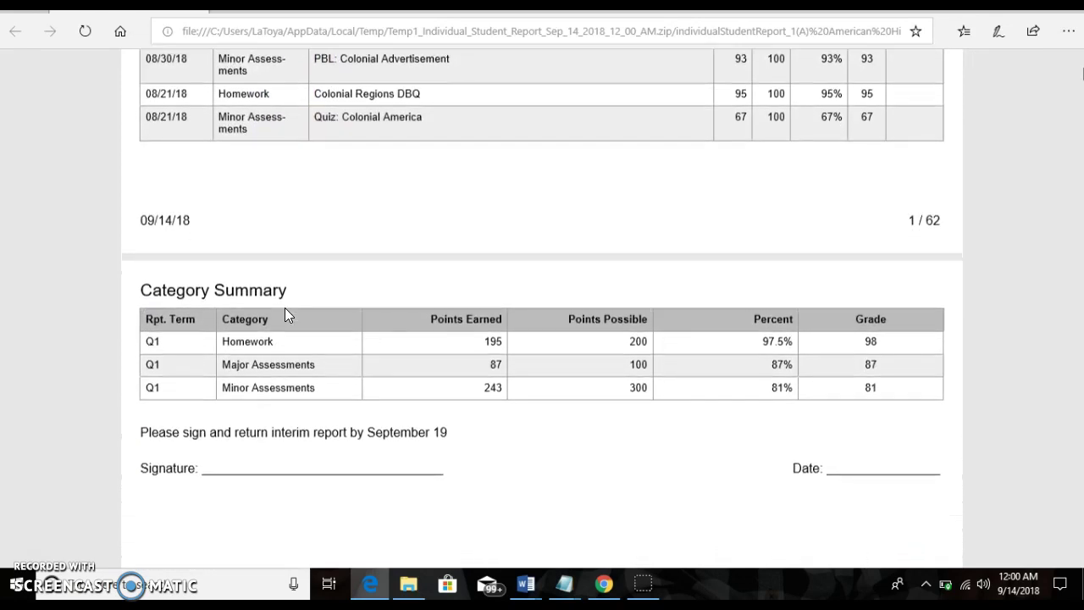
{"action": "scroll", "coordinate": [286, 308], "scroll_direction": "down", "scroll_amount": 6}
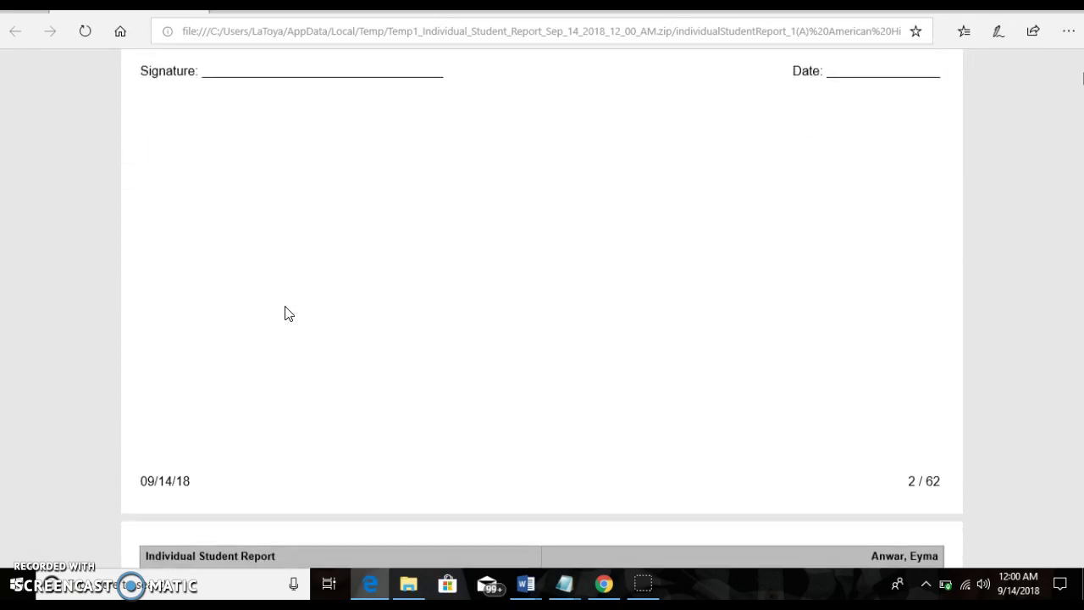
{"action": "scroll", "coordinate": [288, 307], "scroll_direction": "up", "scroll_amount": 5}
{"action": "left_click", "coordinate": [288, 307]}
{"action": "scroll", "coordinate": [288, 308], "scroll_direction": "up", "scroll_amount": 4}
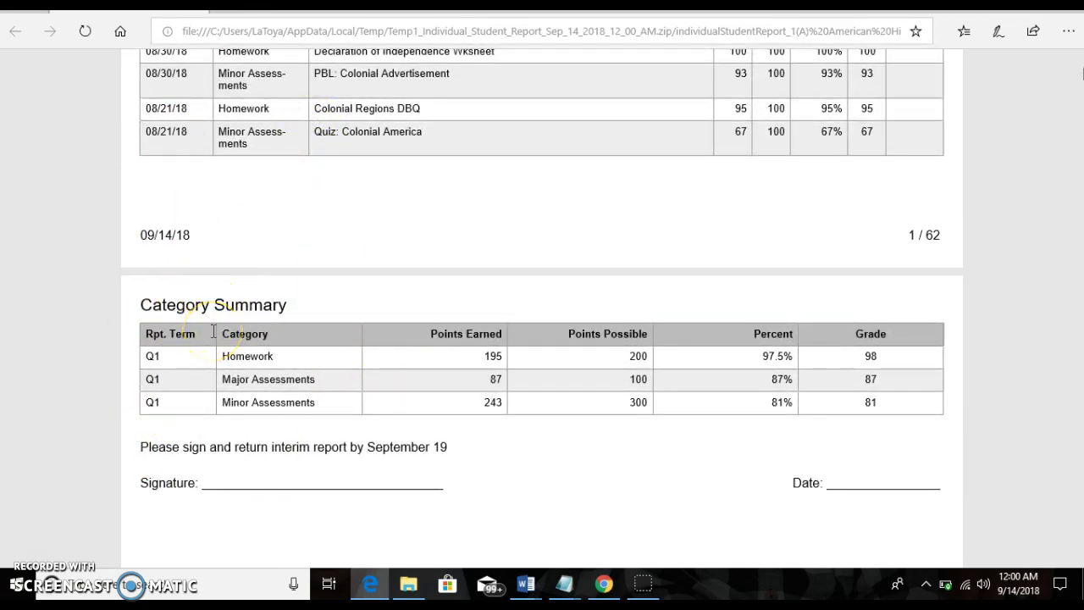
{"action": "scroll", "coordinate": [213, 333], "scroll_direction": "up", "scroll_amount": 8}
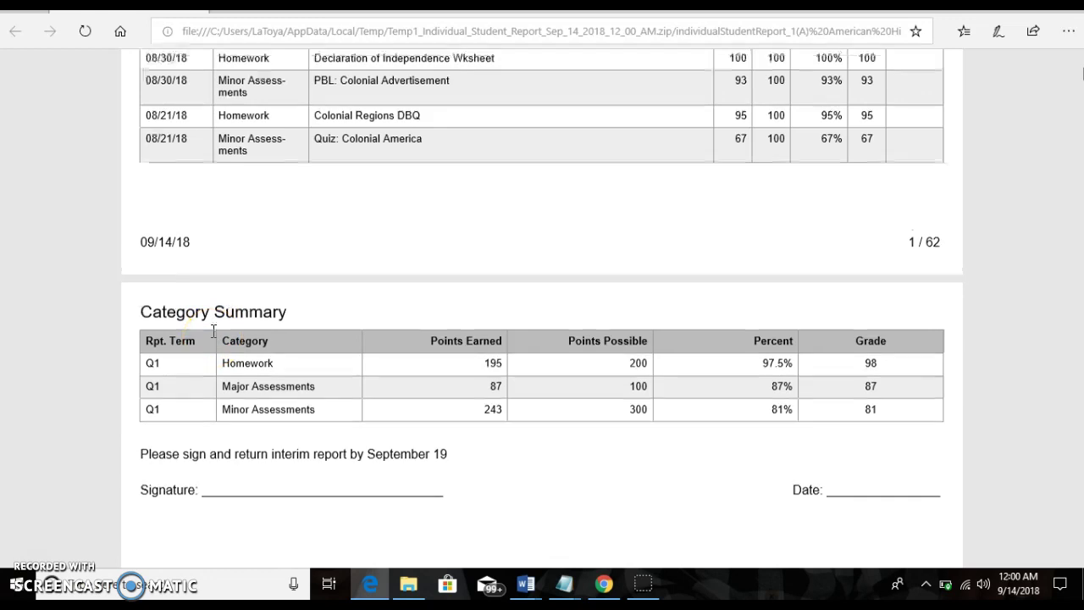
{"action": "scroll", "coordinate": [213, 333], "scroll_direction": "up", "scroll_amount": 1}
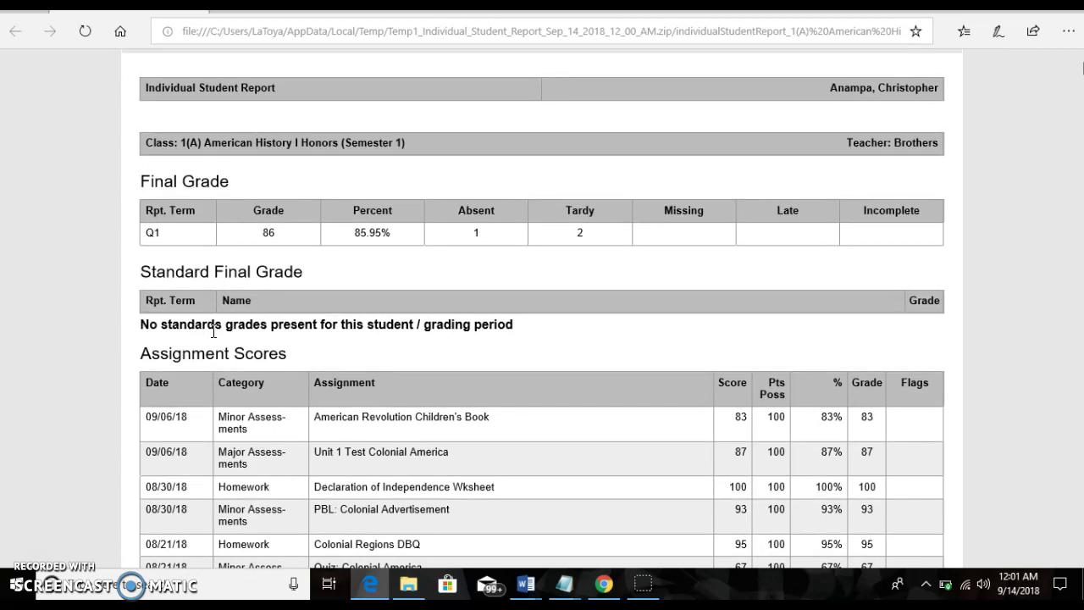
{"action": "scroll", "coordinate": [213, 333], "scroll_direction": "down", "scroll_amount": 1}
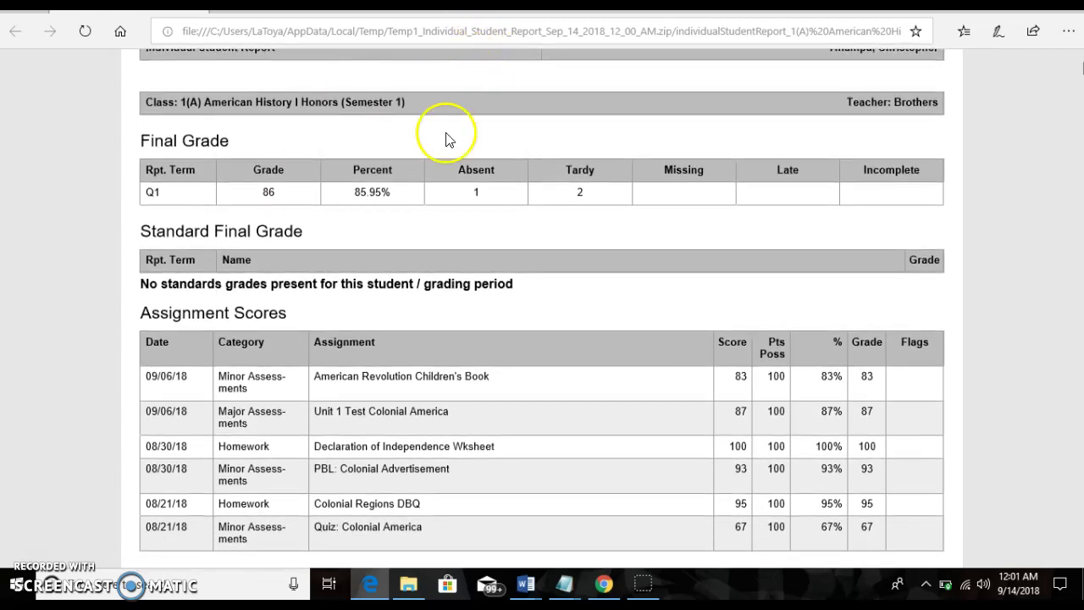